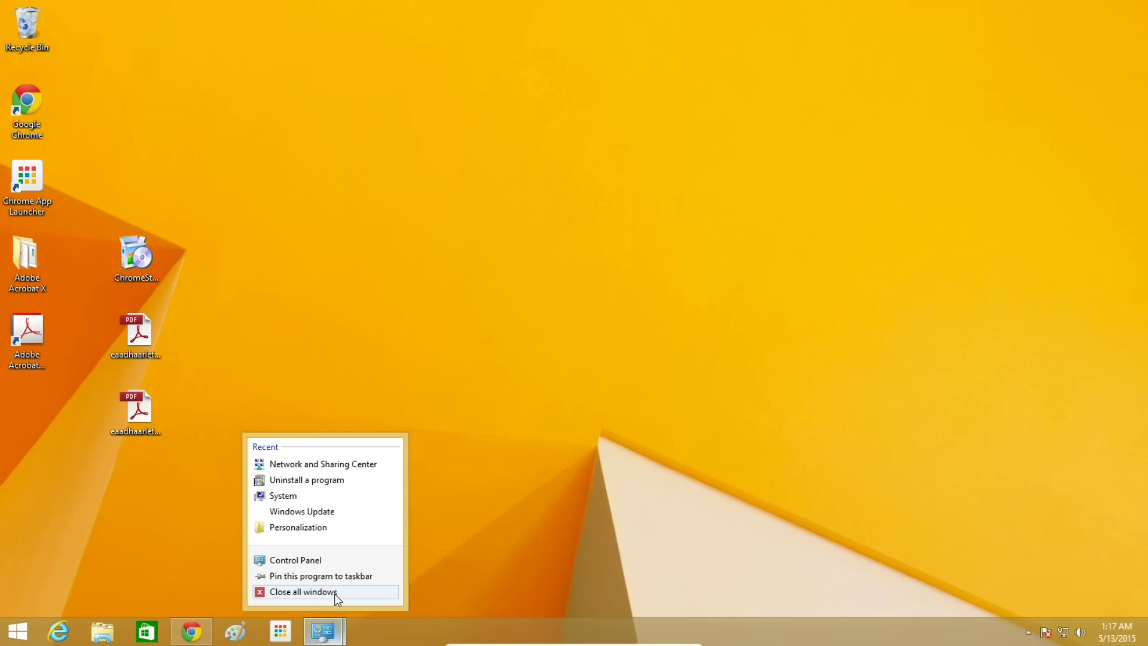
# Close all Control Panel windows and launch Google Chrome from the taskbar
pyautogui.click(330, 592)
pyautogui.click(191, 631)
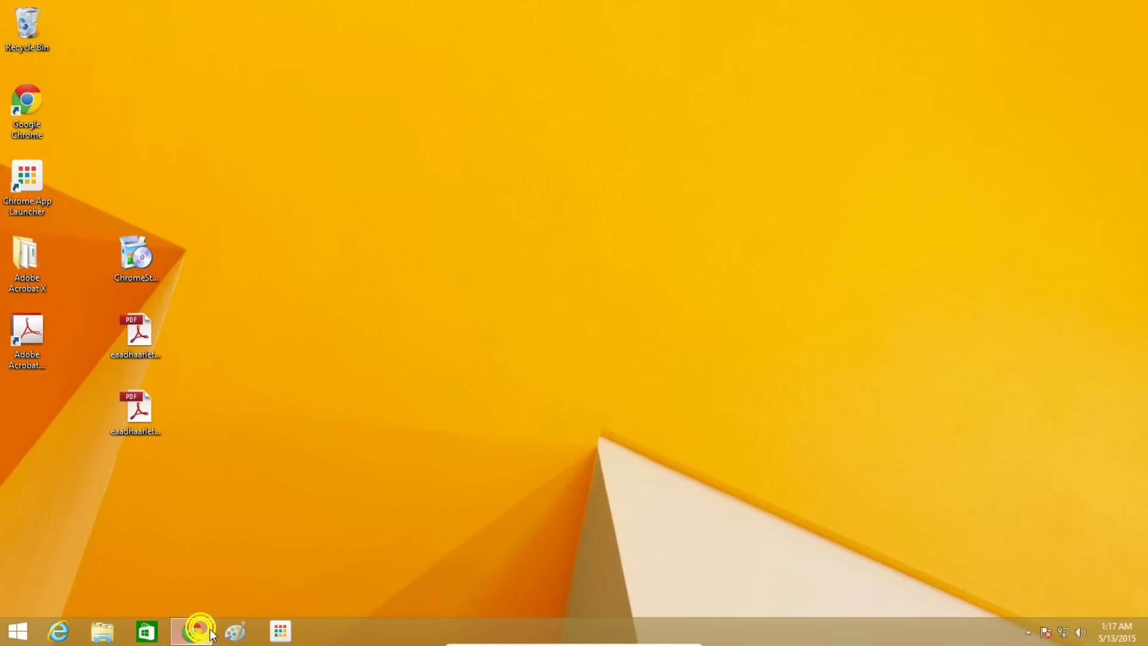
# Search Google for 'UC browser for pc' from Chrome's address bar
pyautogui.write('UC')
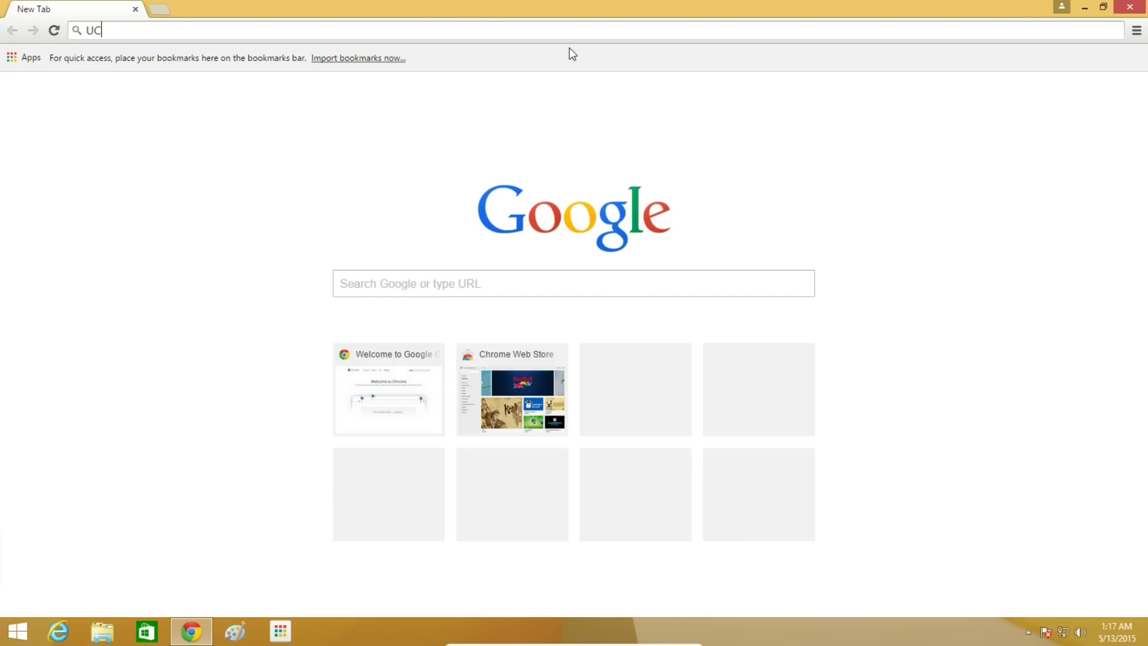
pyautogui.doubleClick(115, 30)
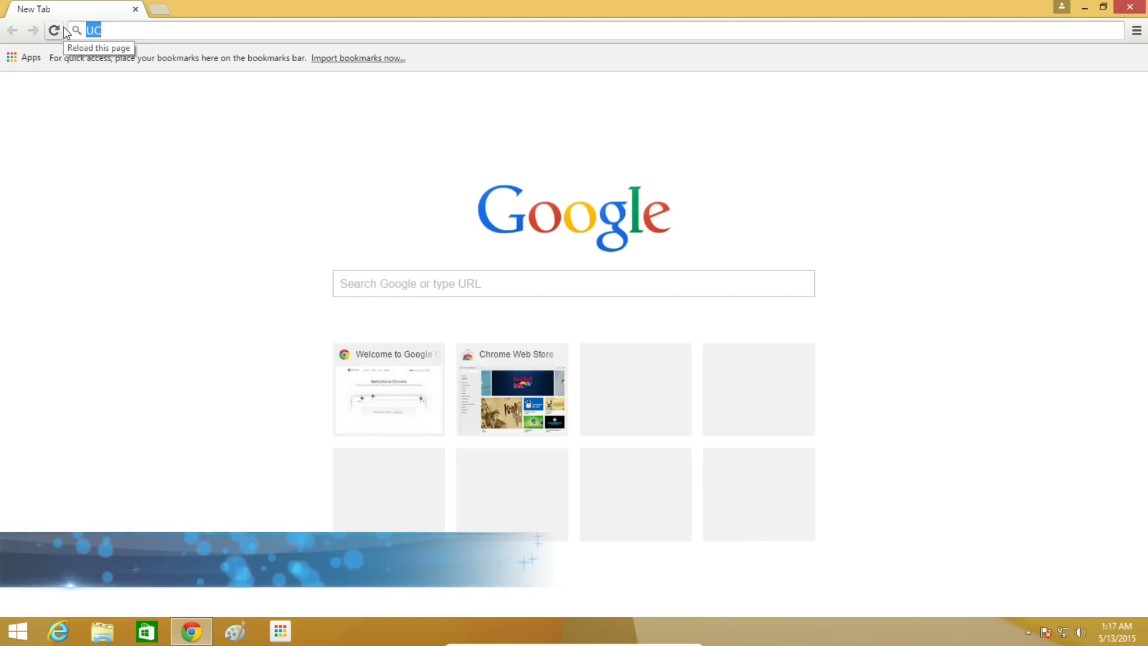
pyautogui.write('UC br')
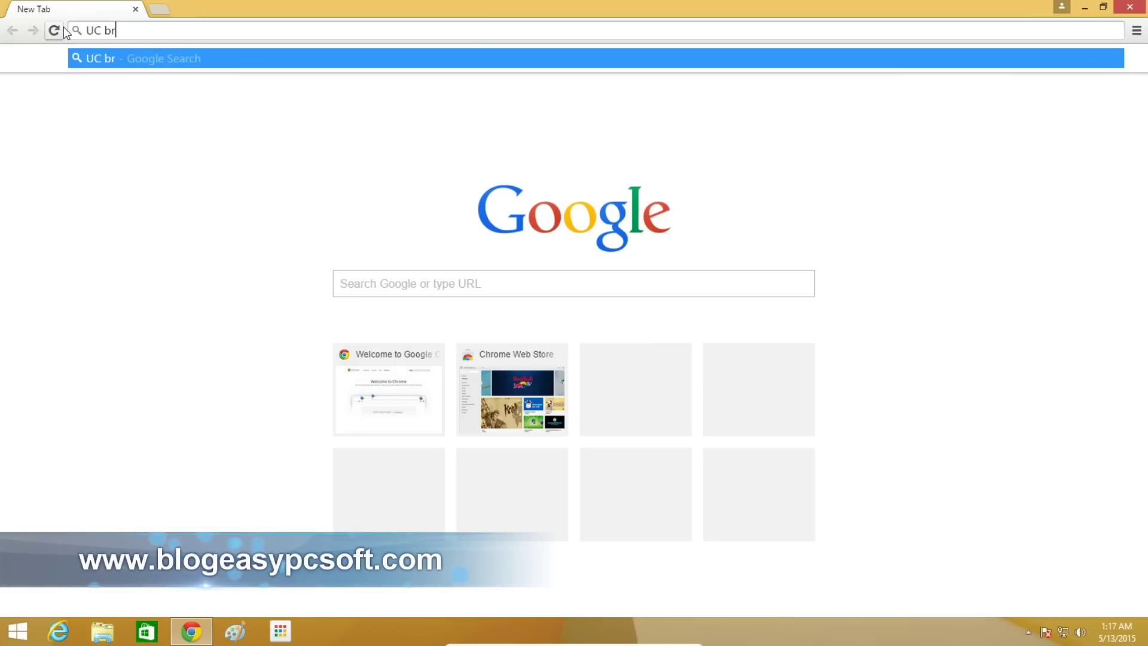
pyautogui.write('owser')
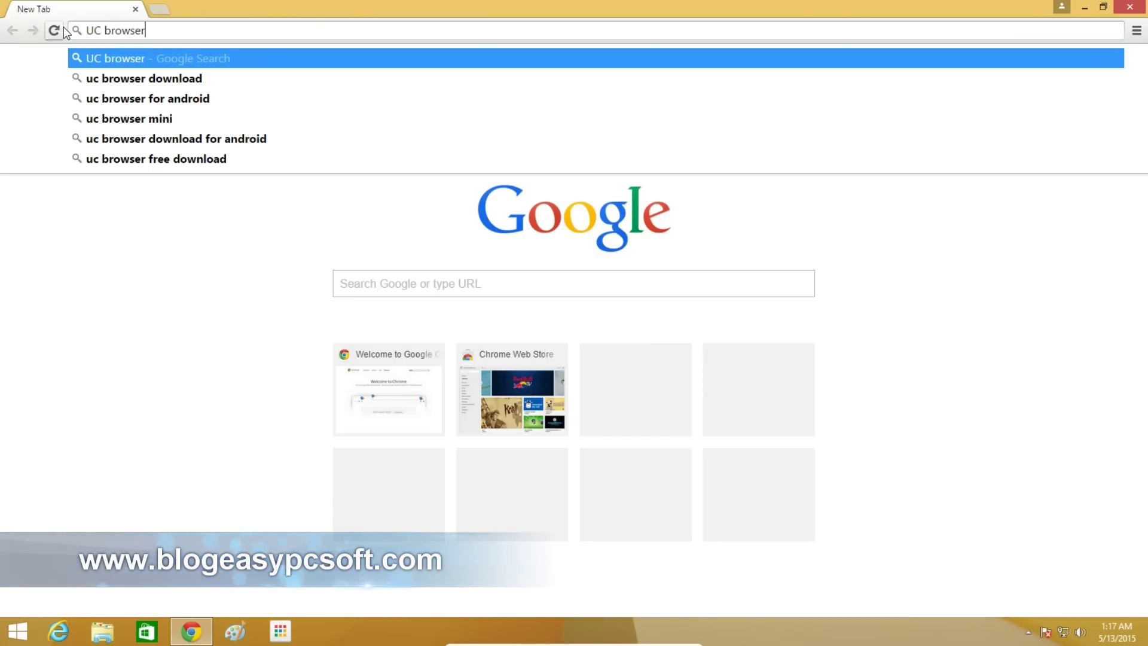
pyautogui.press('BackSpace')
pyautogui.press('BackSpace')
pyautogui.press('BackSpace')
pyautogui.press('BackSpace')
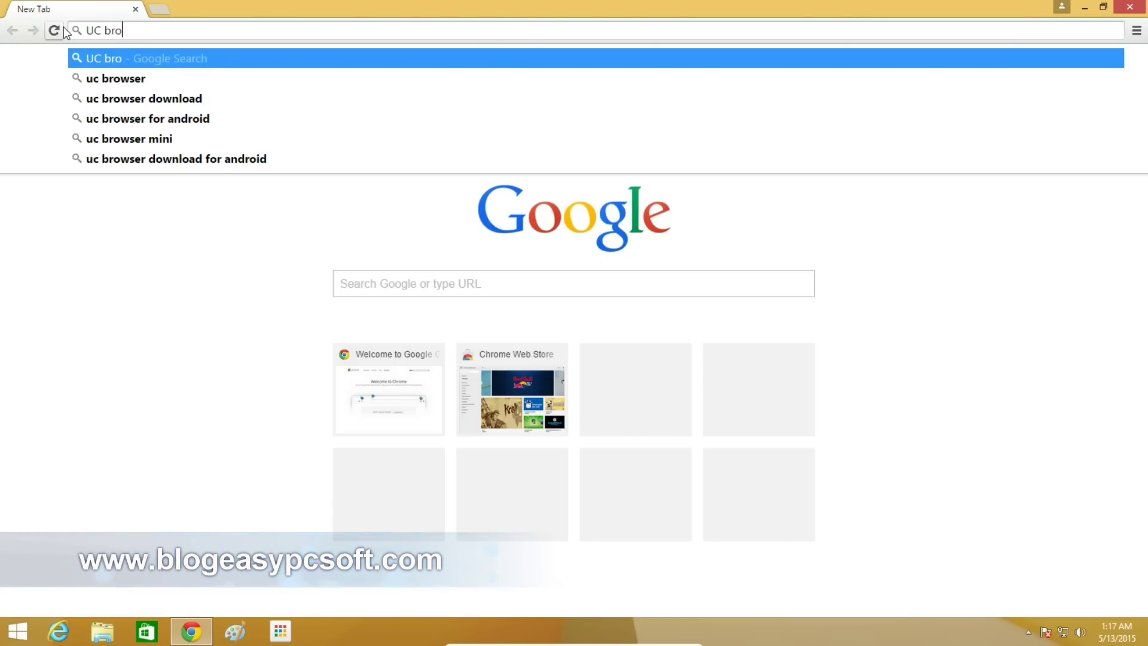
pyautogui.write('wser')
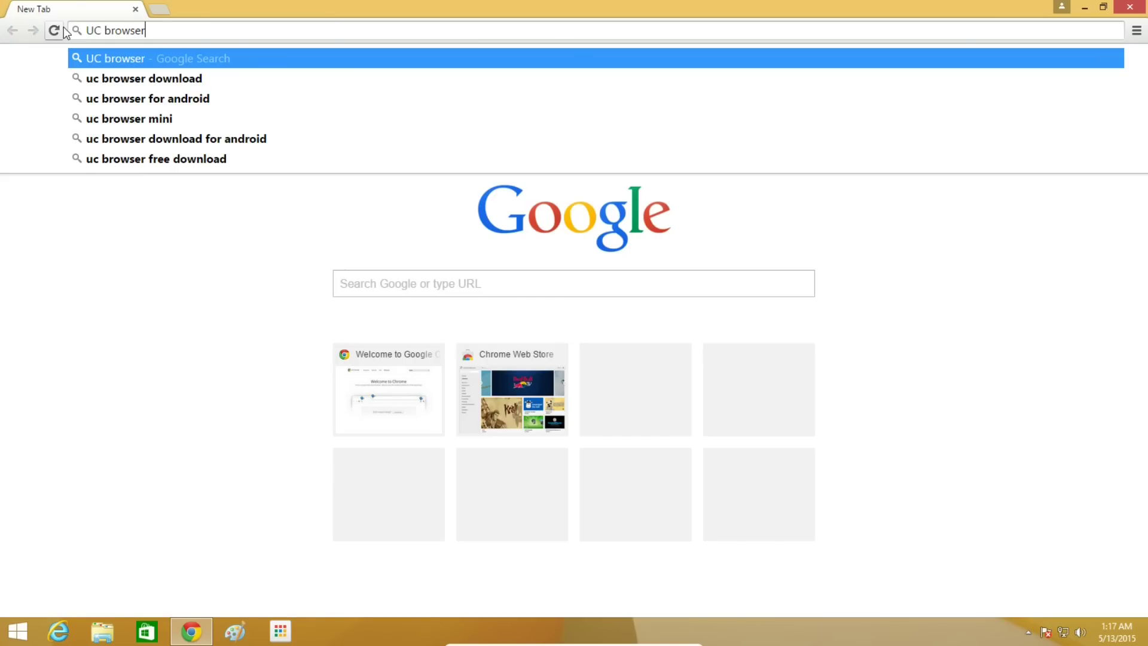
pyautogui.write(' for p')
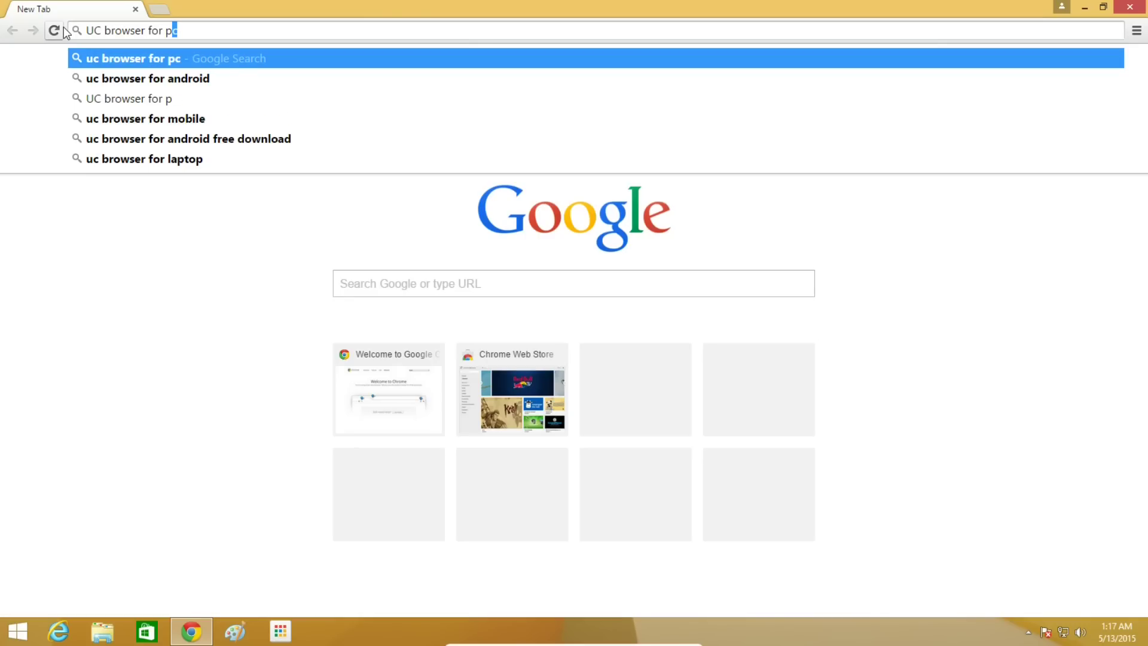
pyautogui.write('c')
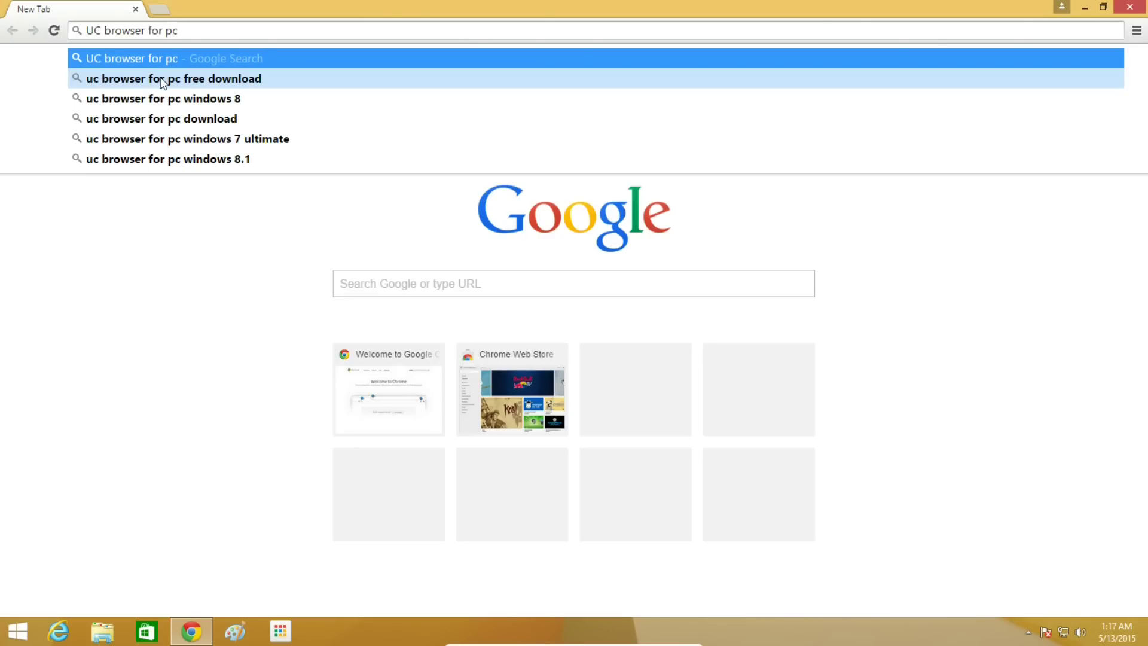
pyautogui.click(162, 59)
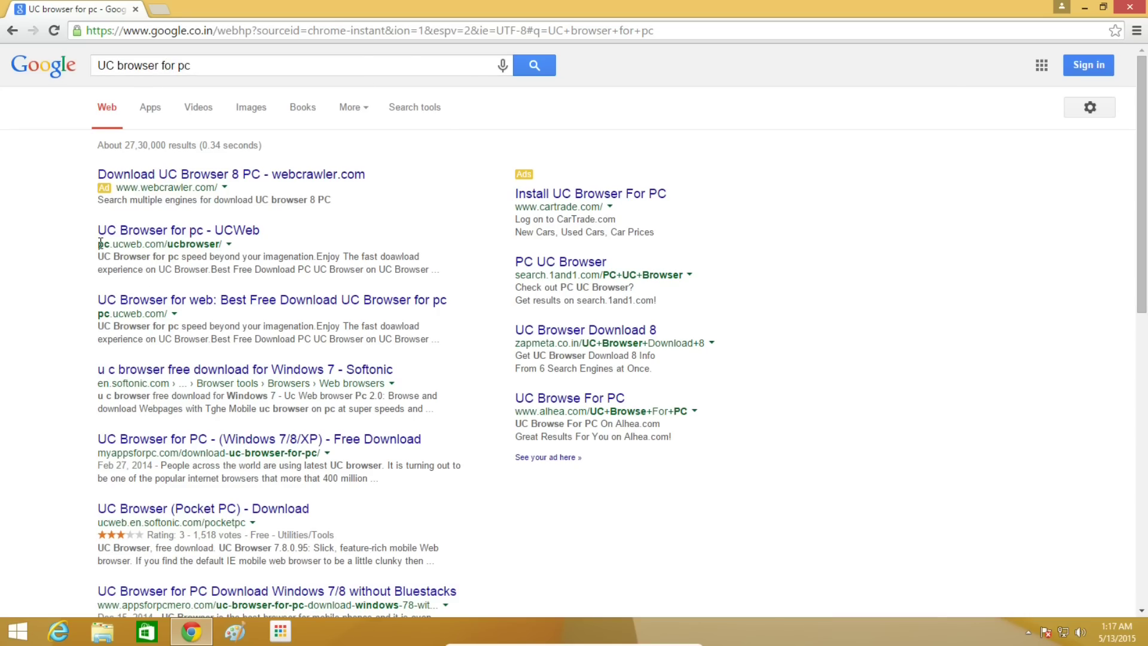
# Open the 'UC Browser for pc - UCWeb' result to reach pc.ucweb.com/ucbrowser
pyautogui.moveTo(97, 245); pyautogui.dragTo(152, 247)
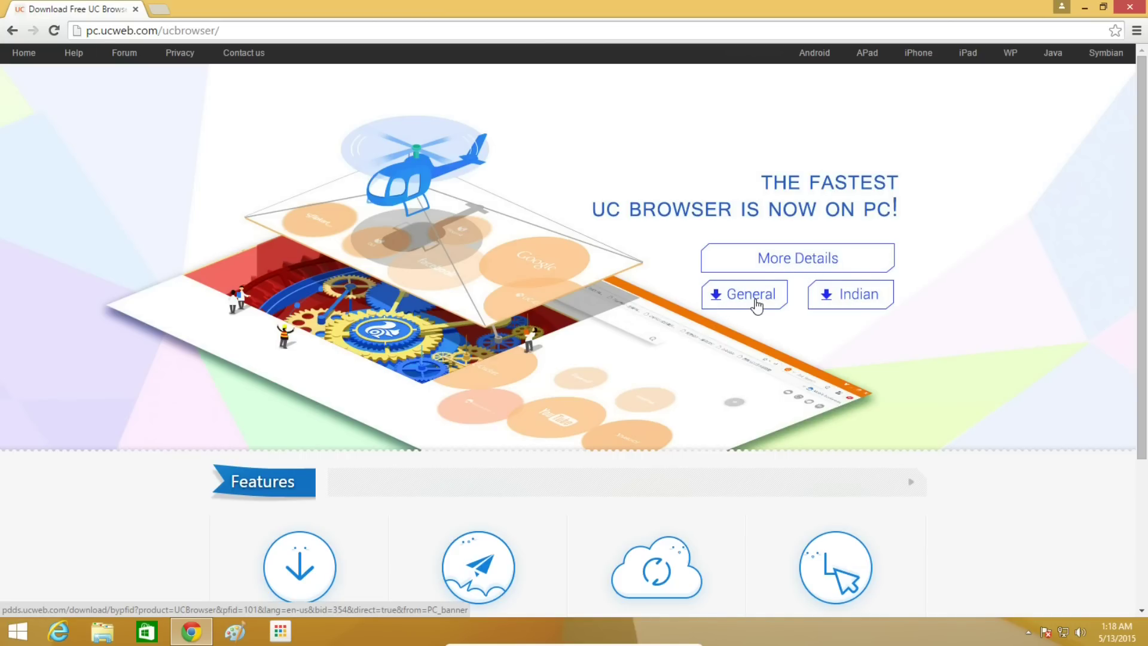
# Download the Indian UCBrowser_V4.0.498 installer and run it from the download bar
pyautogui.click(857, 304)
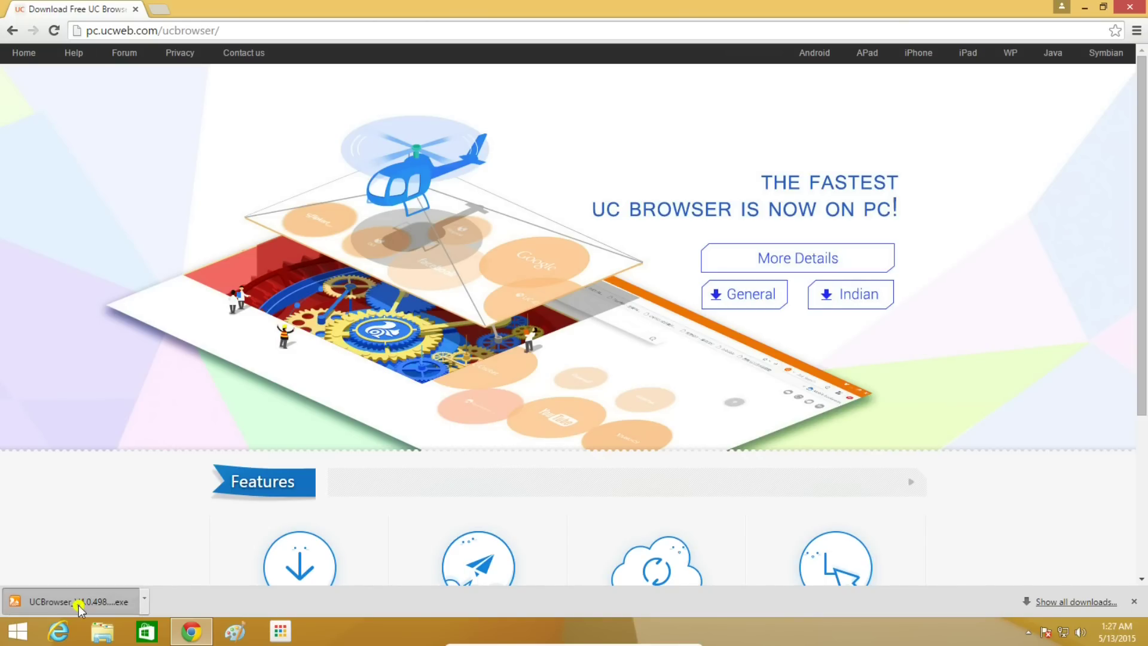
pyautogui.click(78, 606)
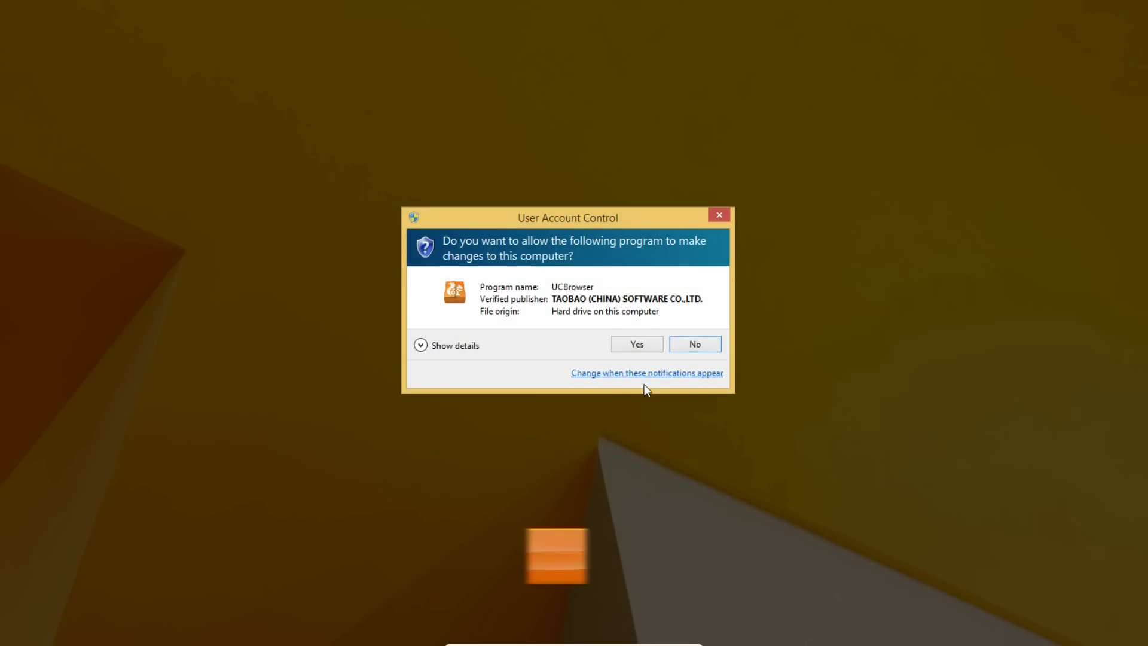
# Approve the UAC prompt and install UC Browser, then minimize Chrome and right-click the desktop
pyautogui.click(649, 346)
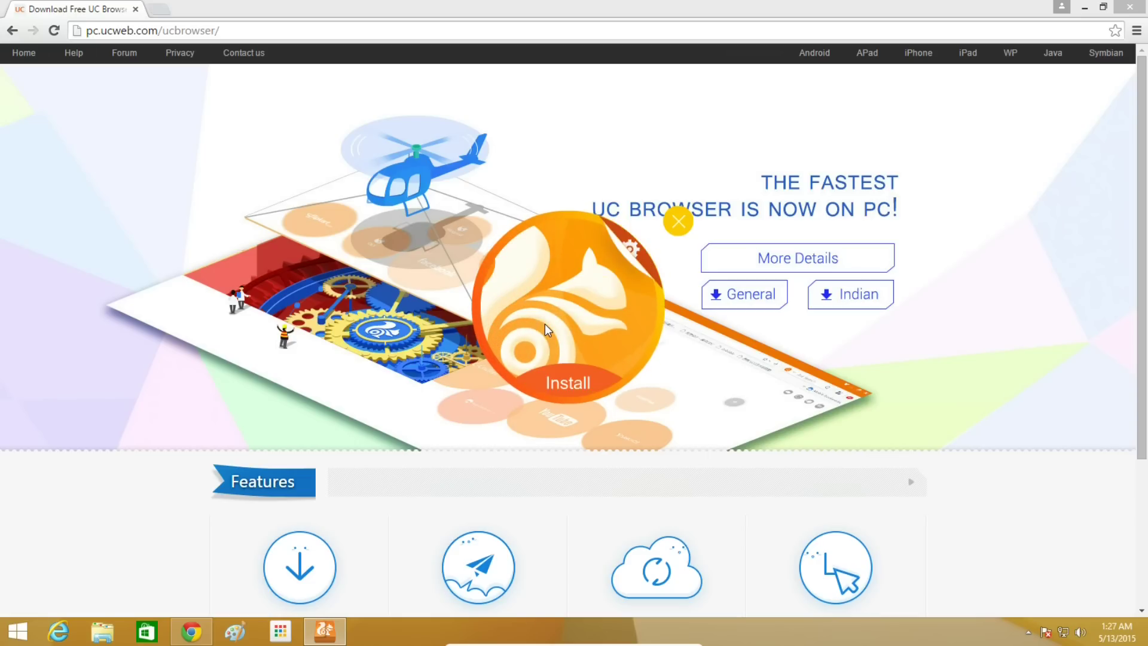
pyautogui.click(568, 388)
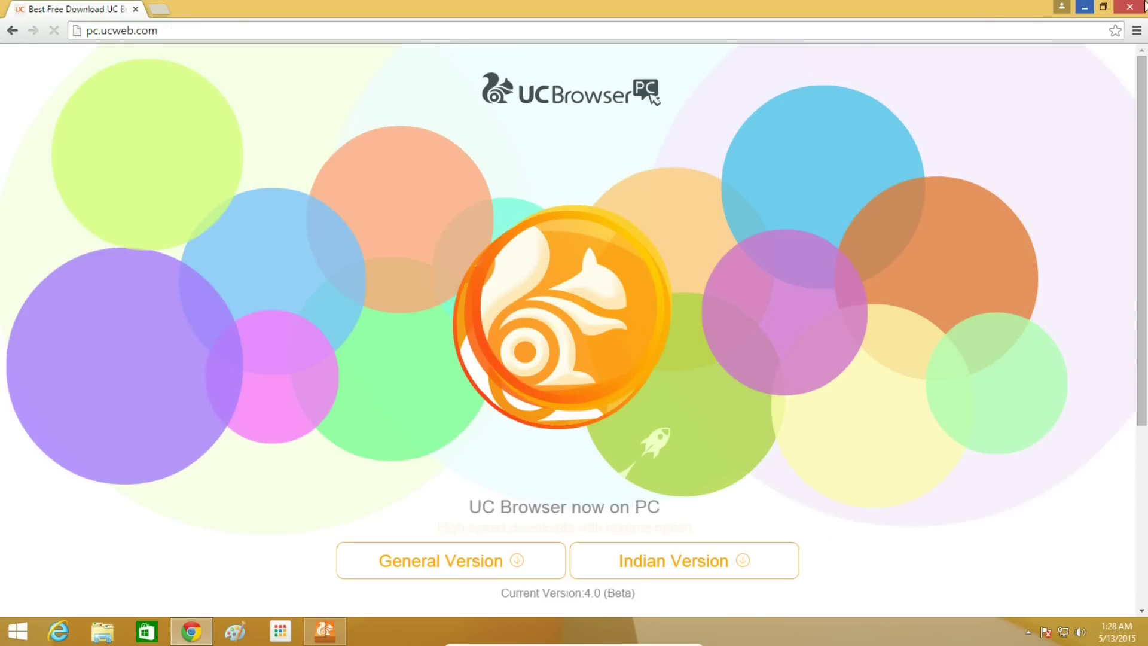
pyautogui.click(1084, 7)
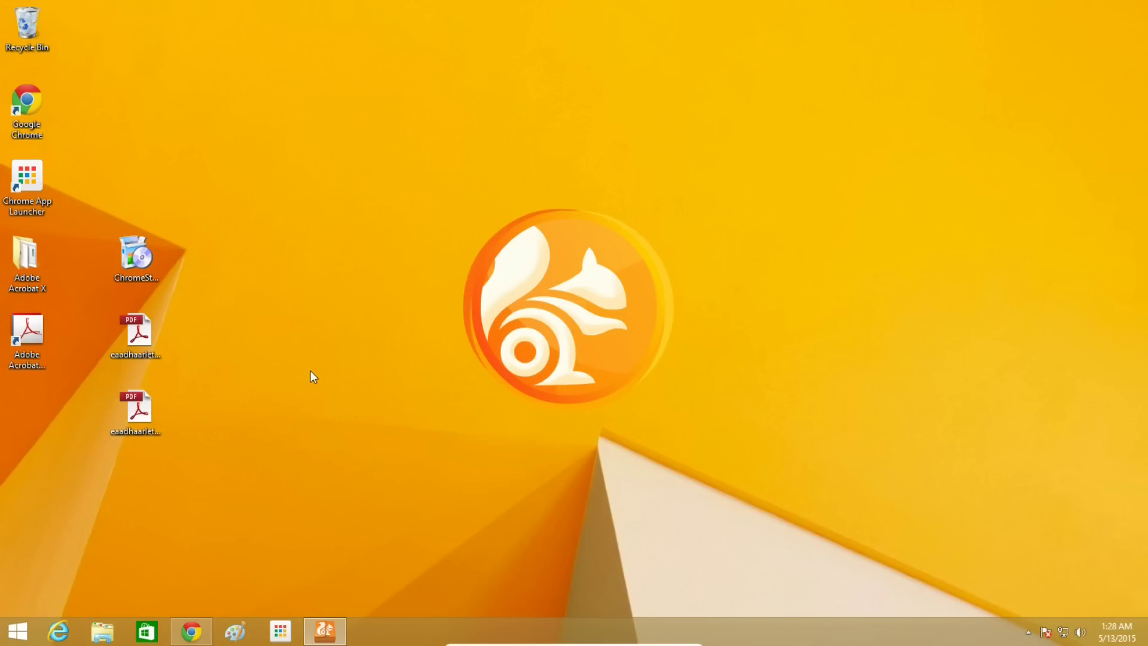
pyautogui.rightClick(335, 246)
# Refresh the desktop, dismiss the default-browser prompt, and apply the tiled speed-dial new tab style
pyautogui.click(379, 287)
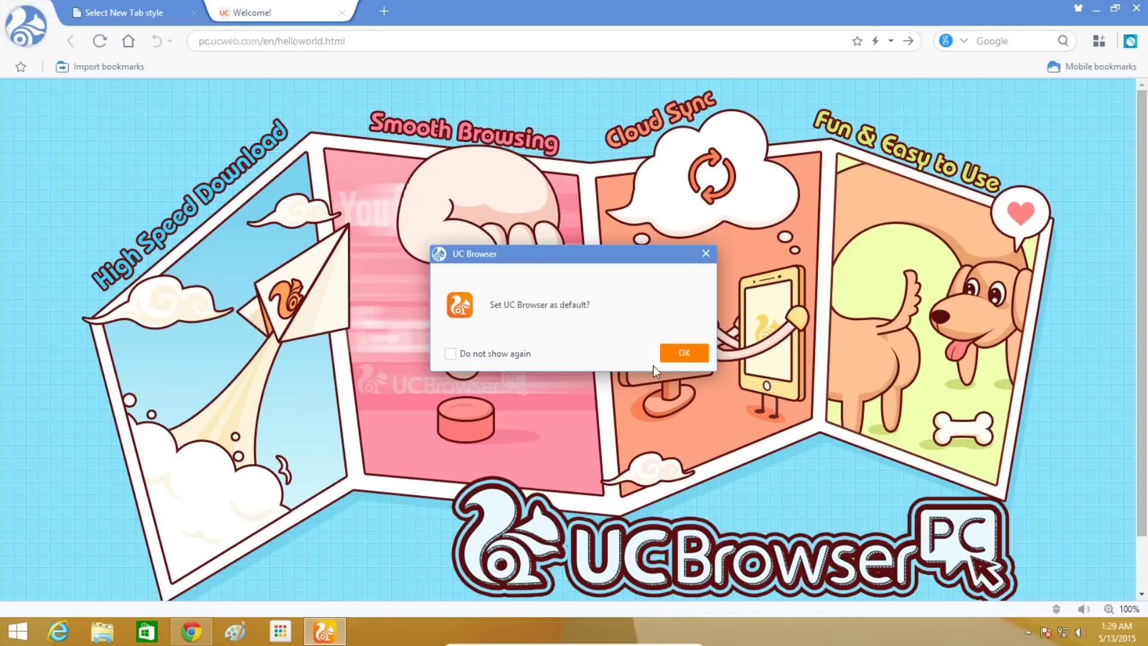
pyautogui.click(688, 352)
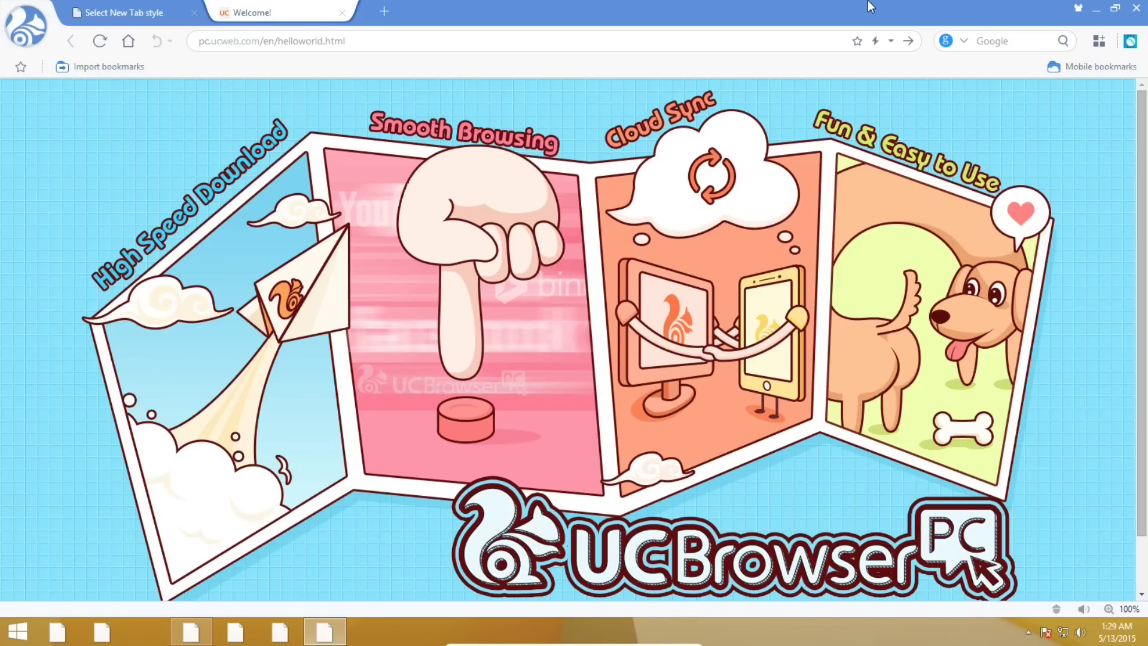
pyautogui.click(147, 17)
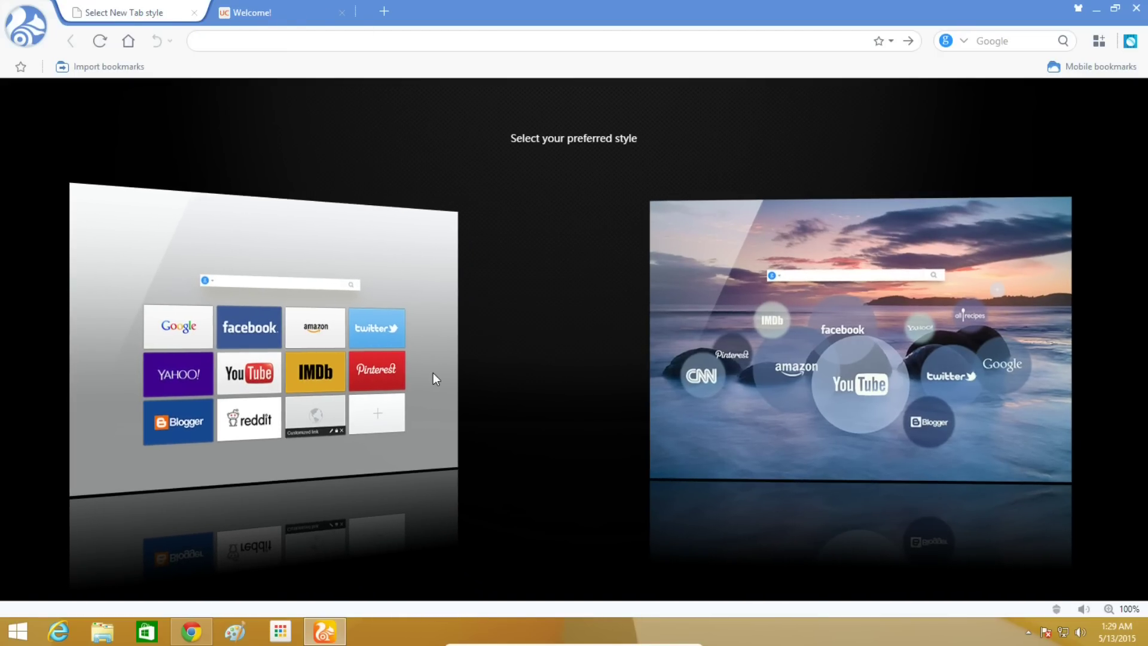
pyautogui.click(444, 450)
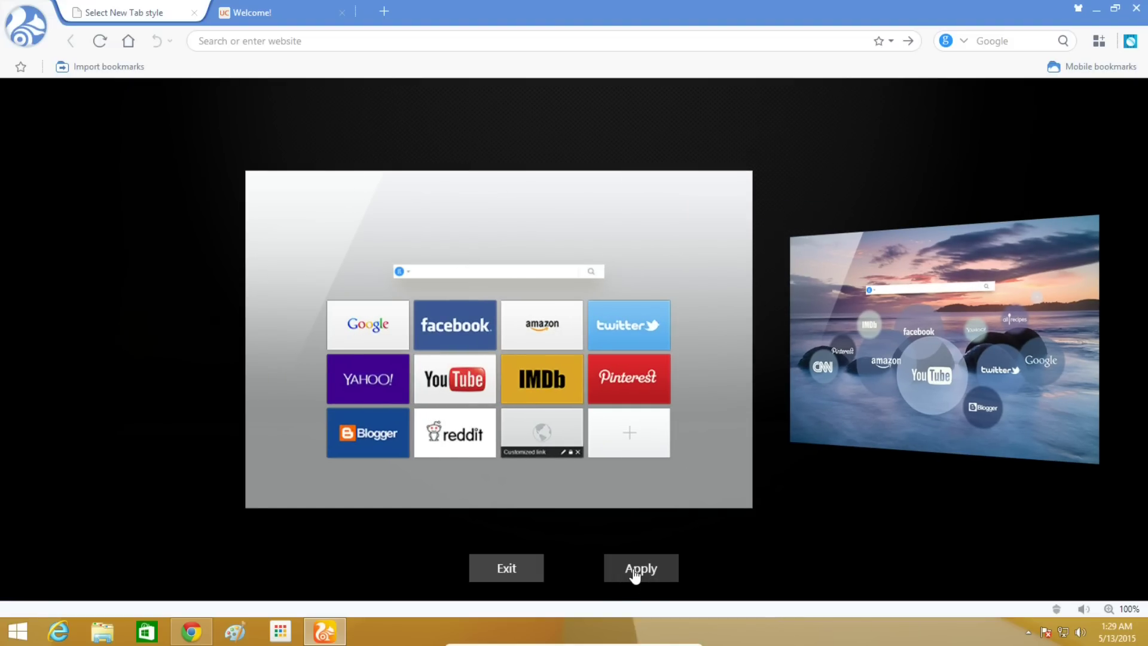
pyautogui.click(635, 573)
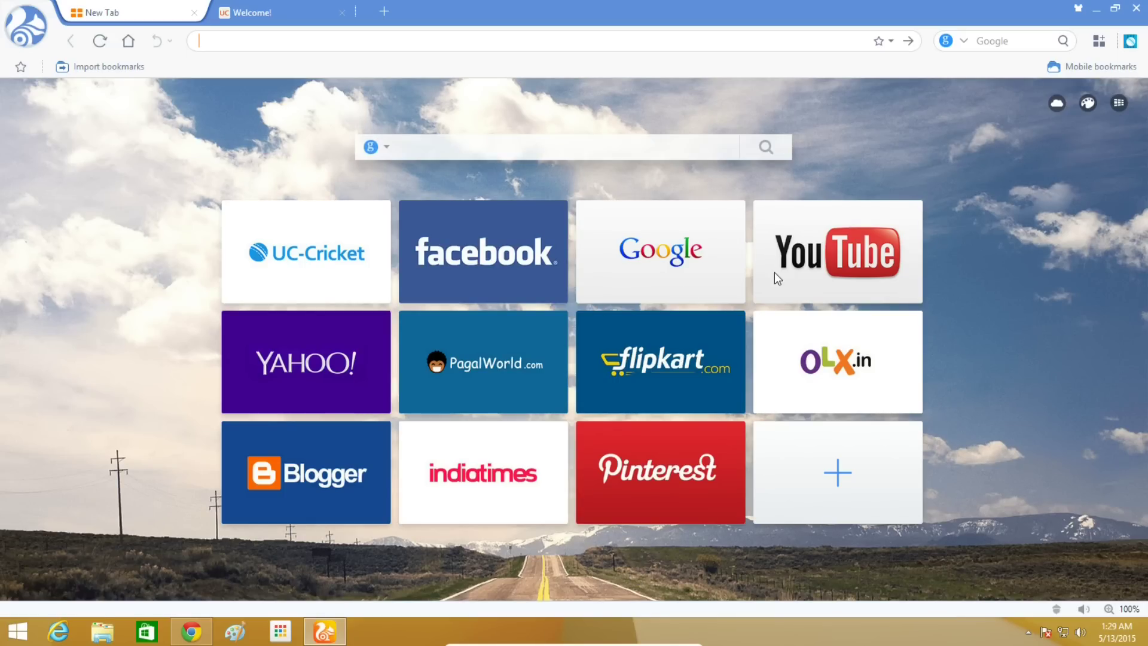
pyautogui.click(1120, 105)
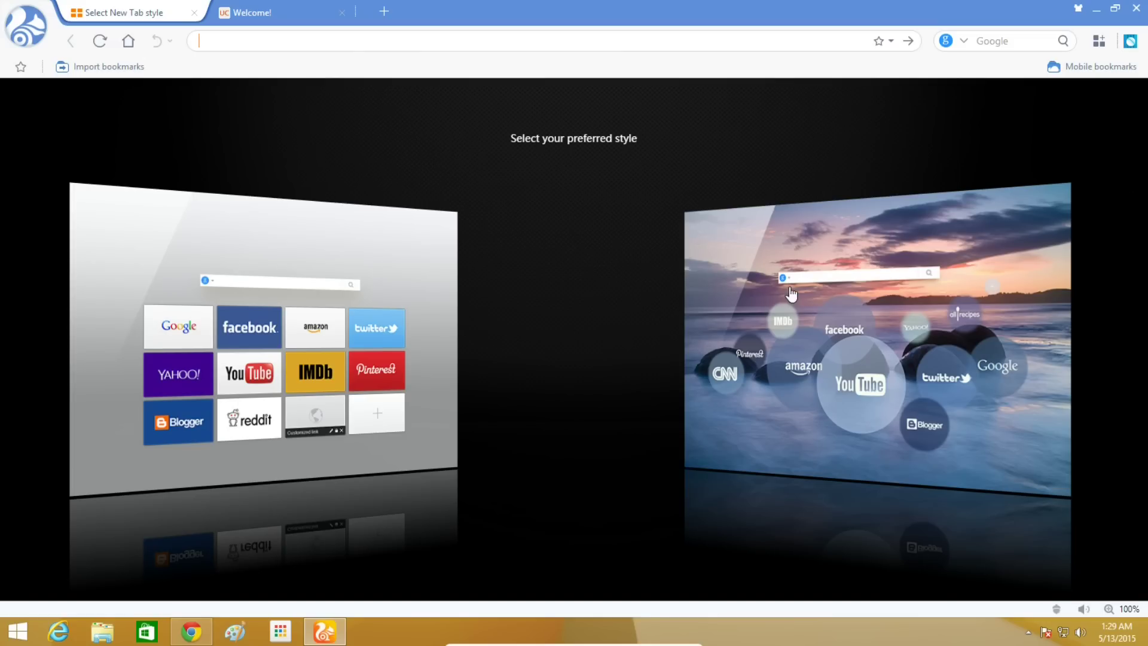
# Apply the bubble new tab style, open Theme Center's Themes list, then return to New Tab
pyautogui.click(845, 303)
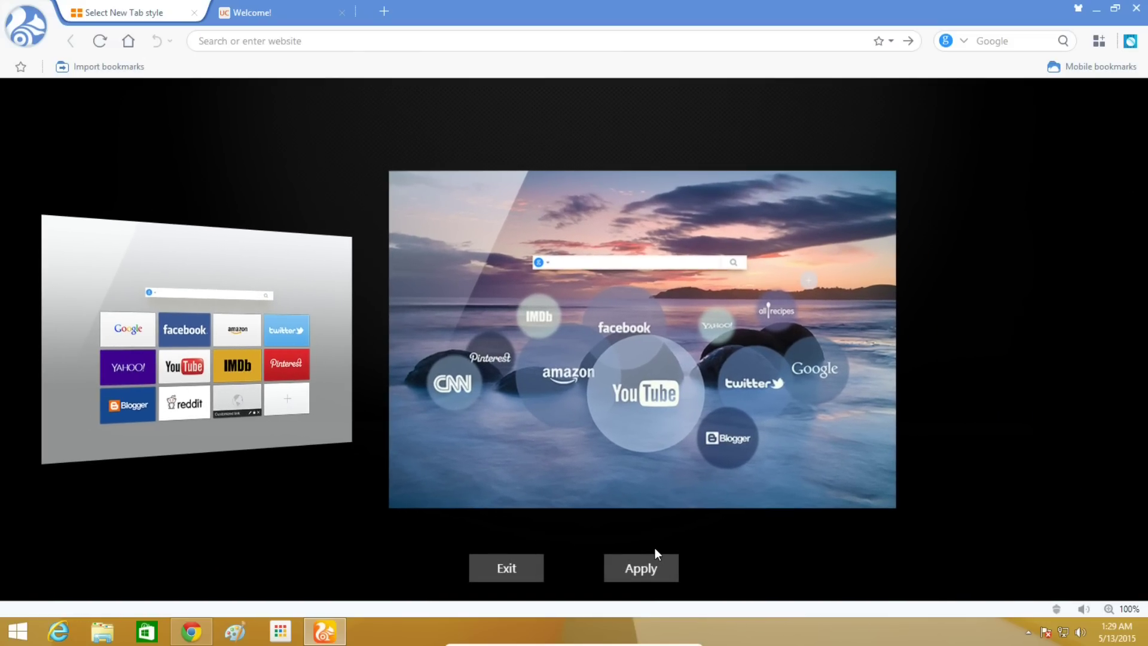
pyautogui.click(638, 567)
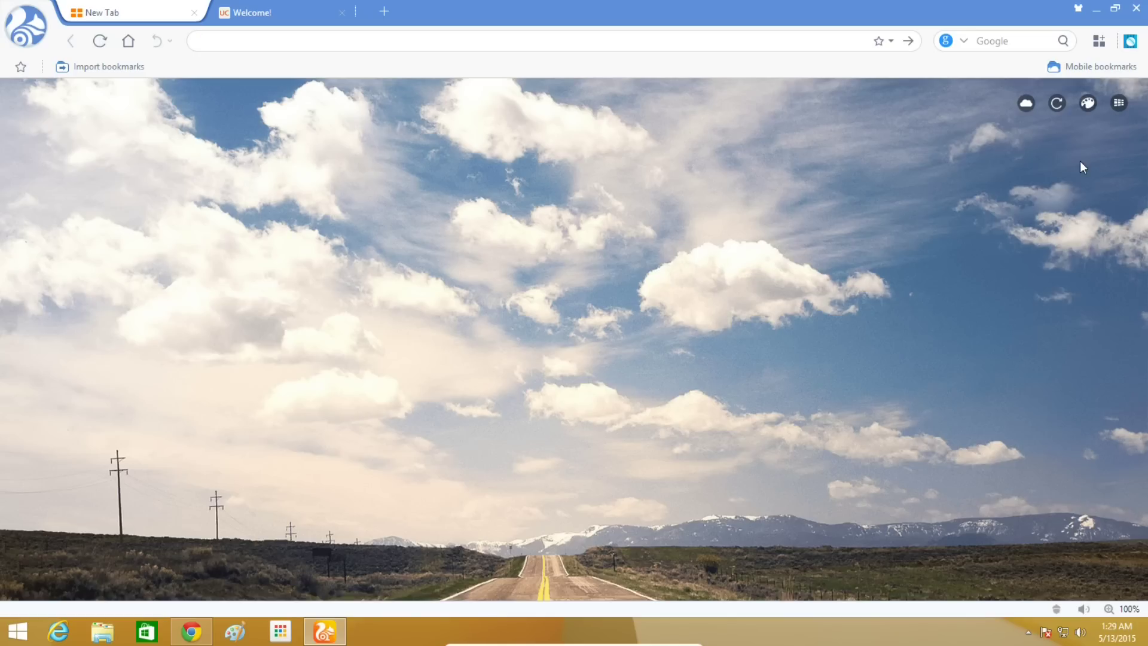
pyautogui.click(1088, 105)
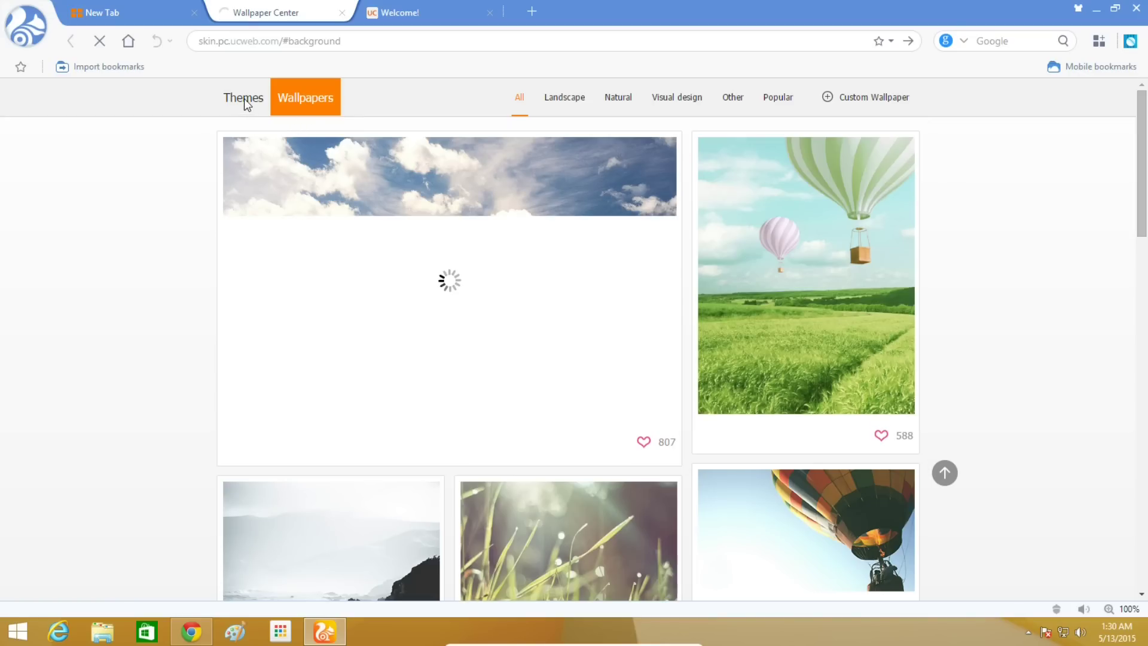
pyautogui.click(243, 101)
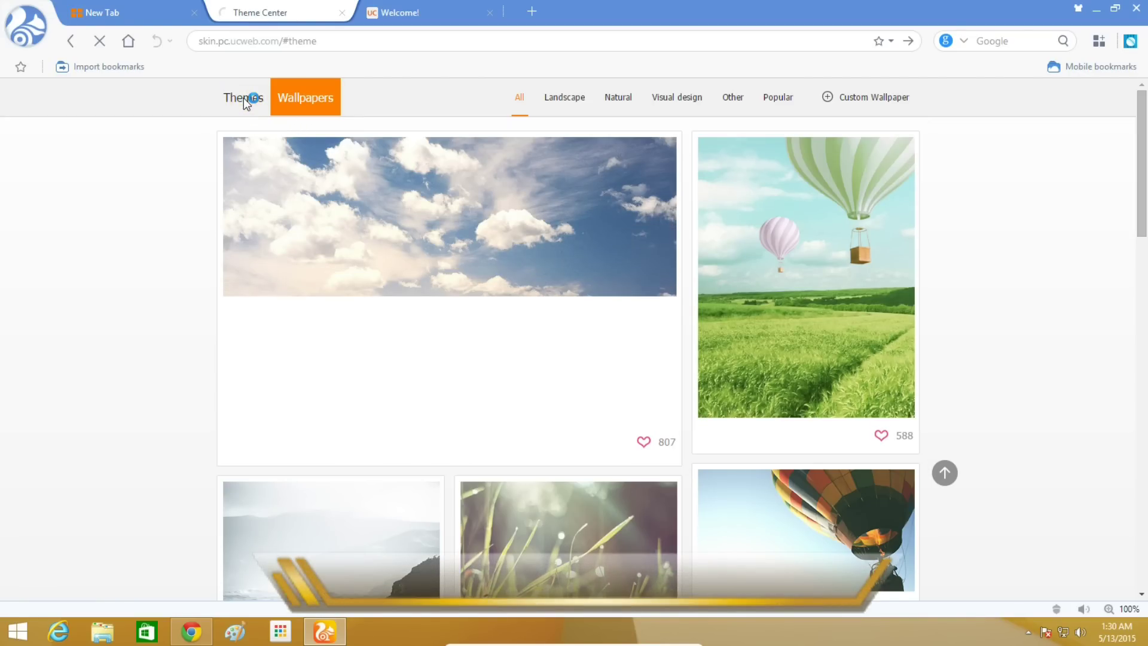
pyautogui.moveTo(707, 381)
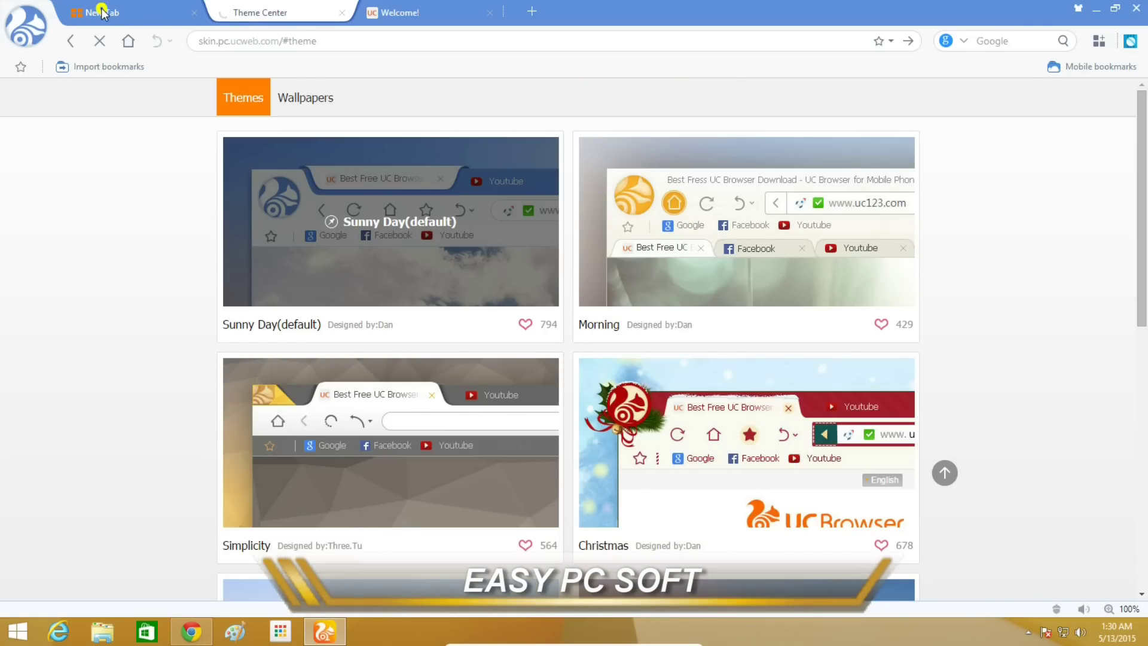
pyautogui.click(103, 12)
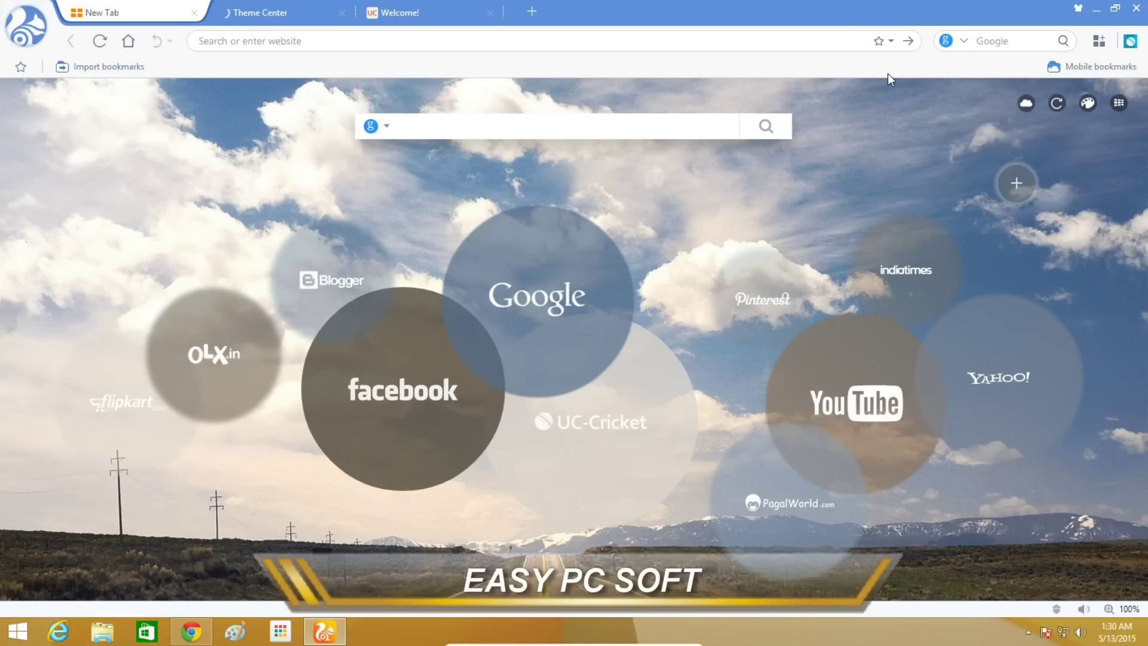
pyautogui.click(26, 36)
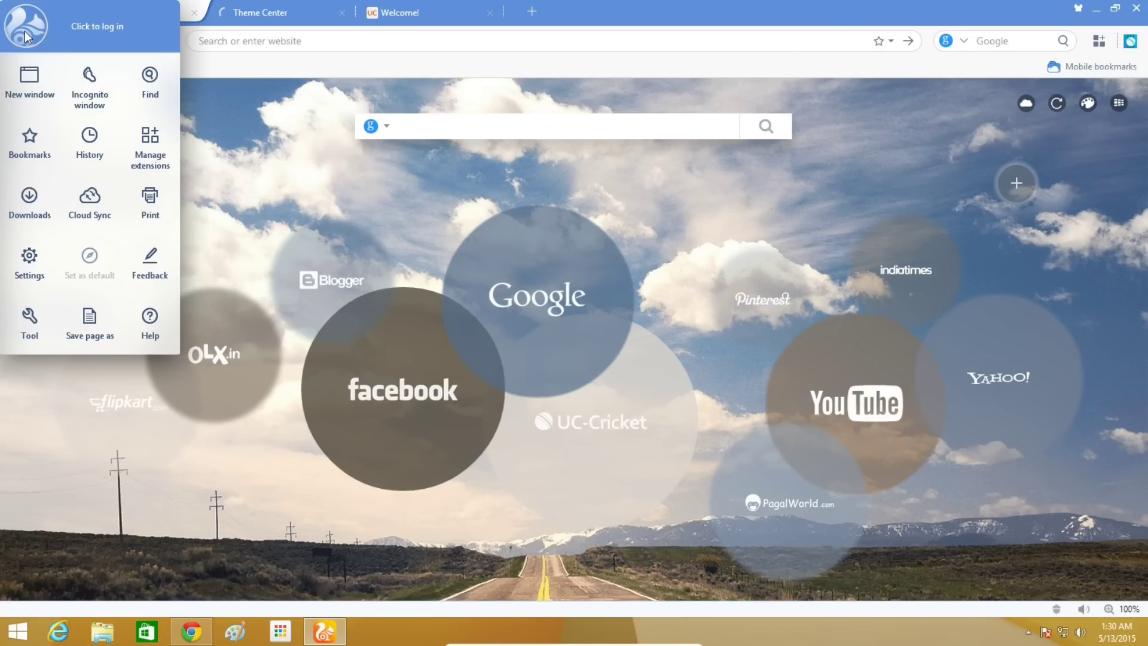
pyautogui.click(149, 323)
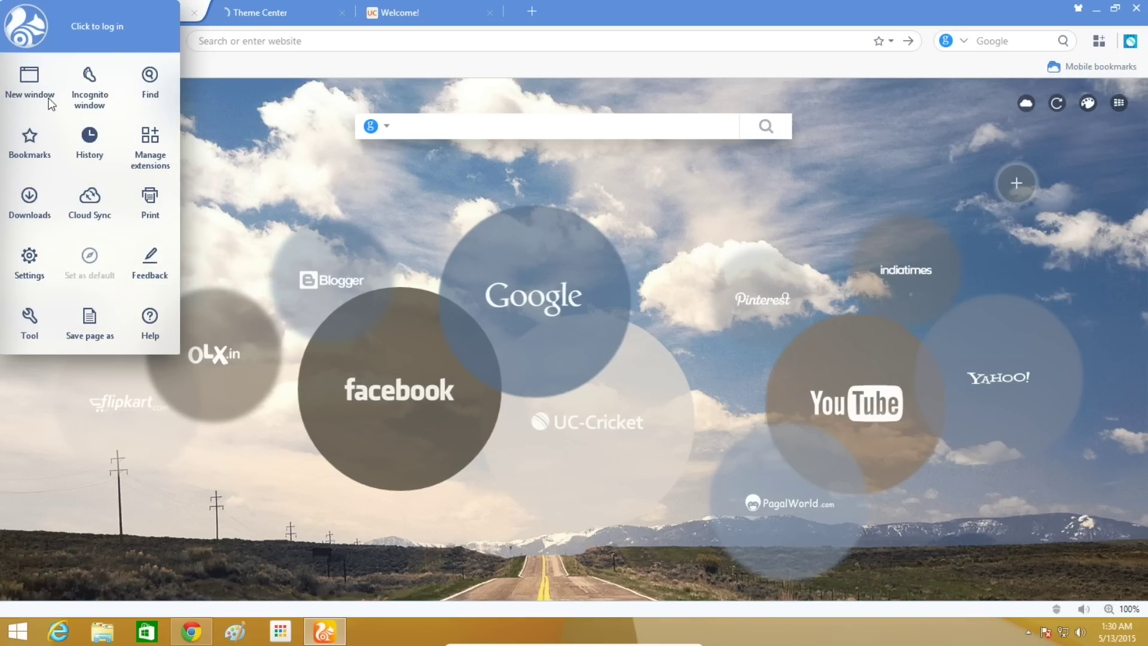
pyautogui.moveTo(149, 344)
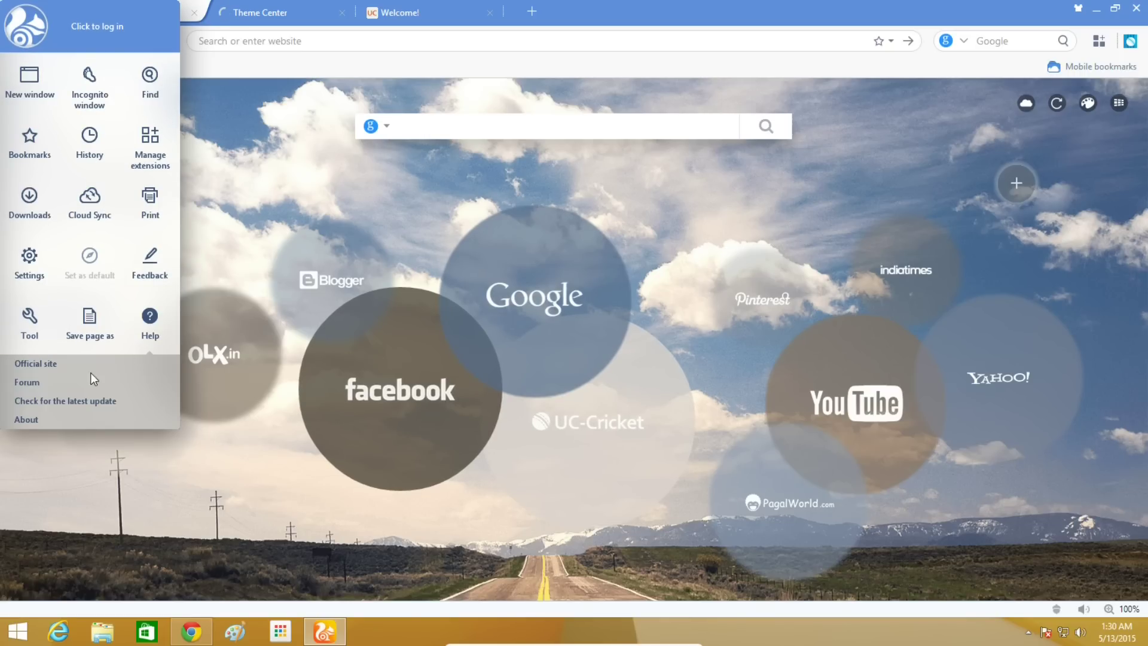